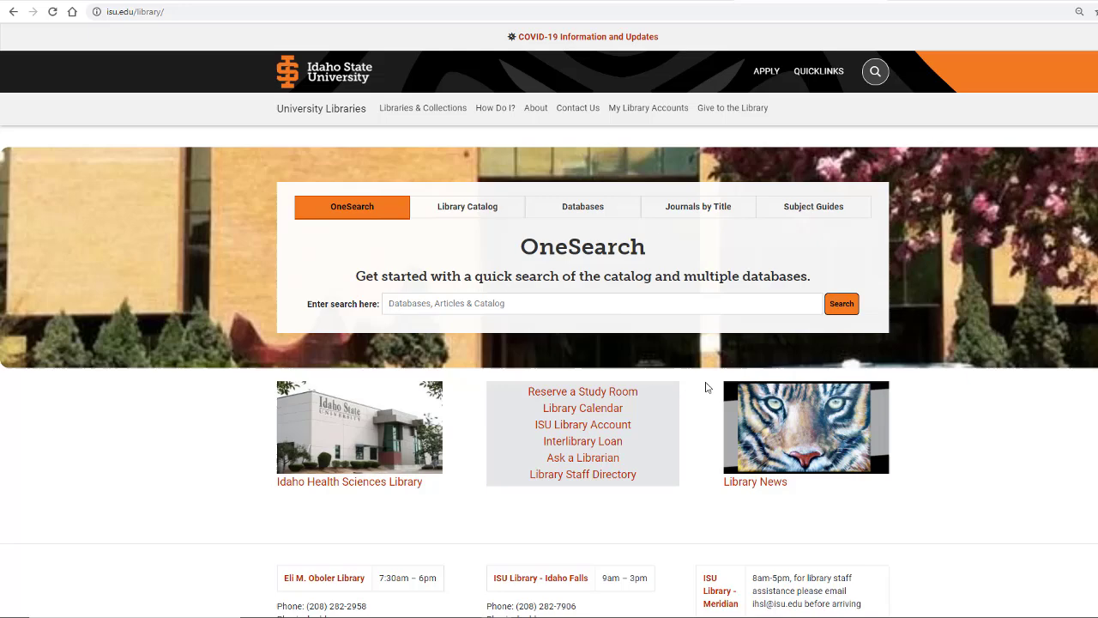
Open Google Scholar from the ISU Library's Databases list.
{"action": "left_click", "coordinate": [589, 207]}
{"action": "left_click", "coordinate": [601, 284]}
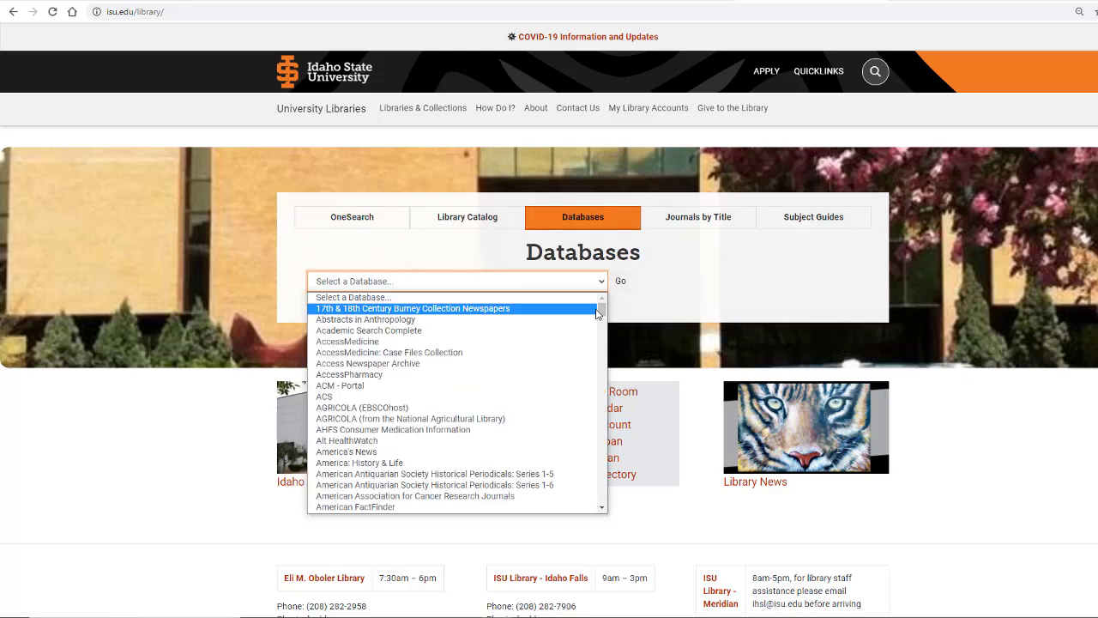
{"action": "mouse_move", "coordinate": [603, 307]}
{"action": "left_mouse_down"}
{"action": "mouse_move", "coordinate": [608, 416]}
{"action": "mouse_move", "coordinate": [604, 393]}
{"action": "left_mouse_up"}
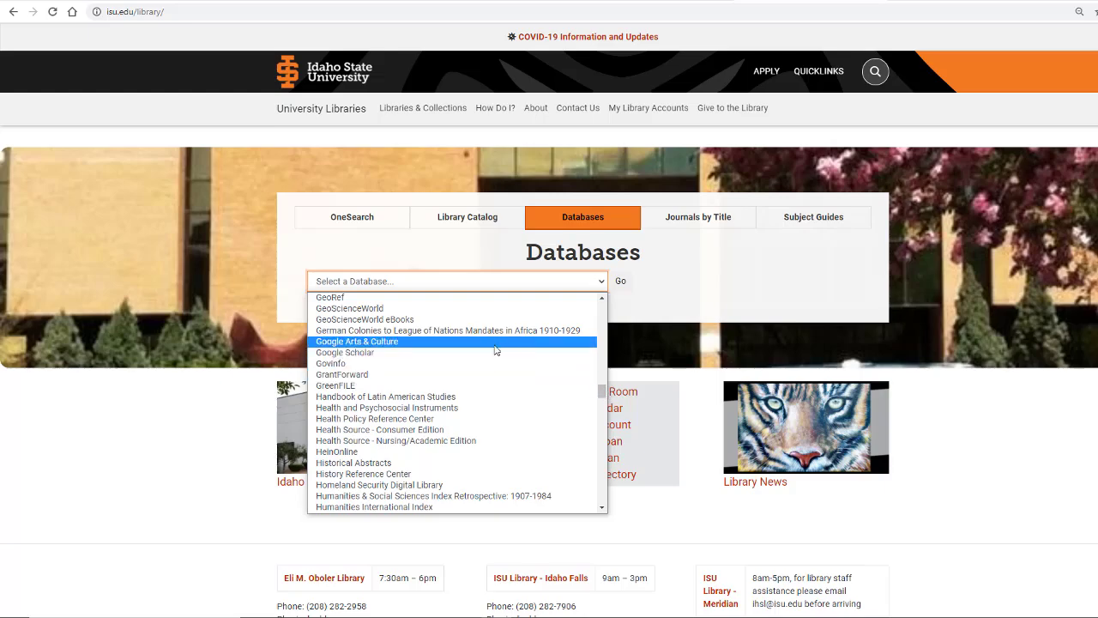
{"action": "left_click", "coordinate": [496, 353]}
{"action": "left_click", "coordinate": [614, 283]}
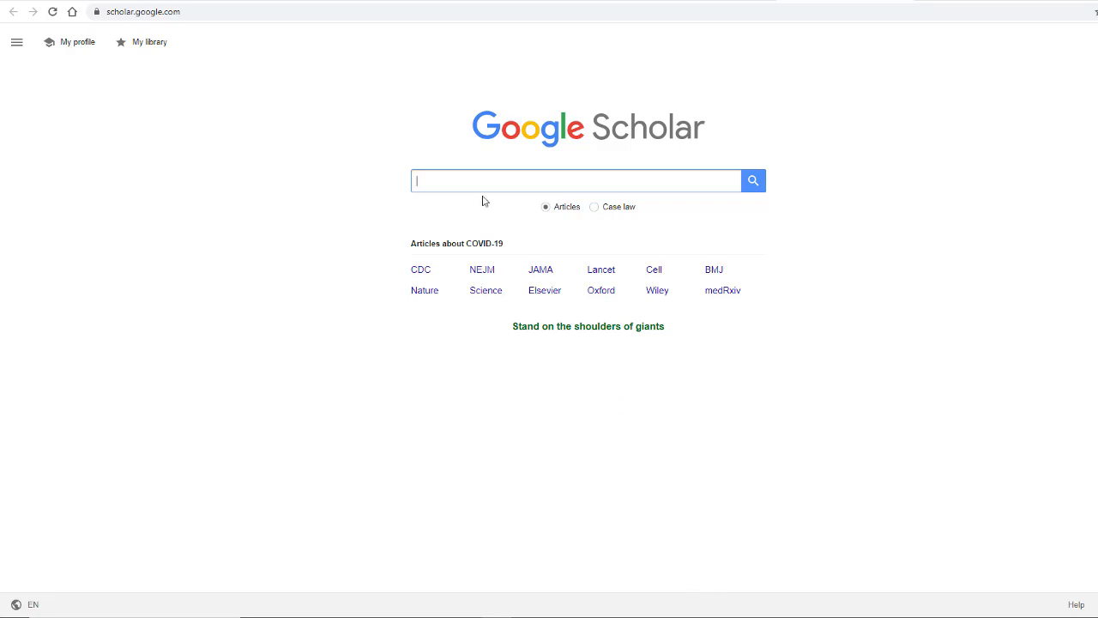
Search Google Scholar for 'prevention burnout nurse'.
{"action": "type", "text": "preven"}
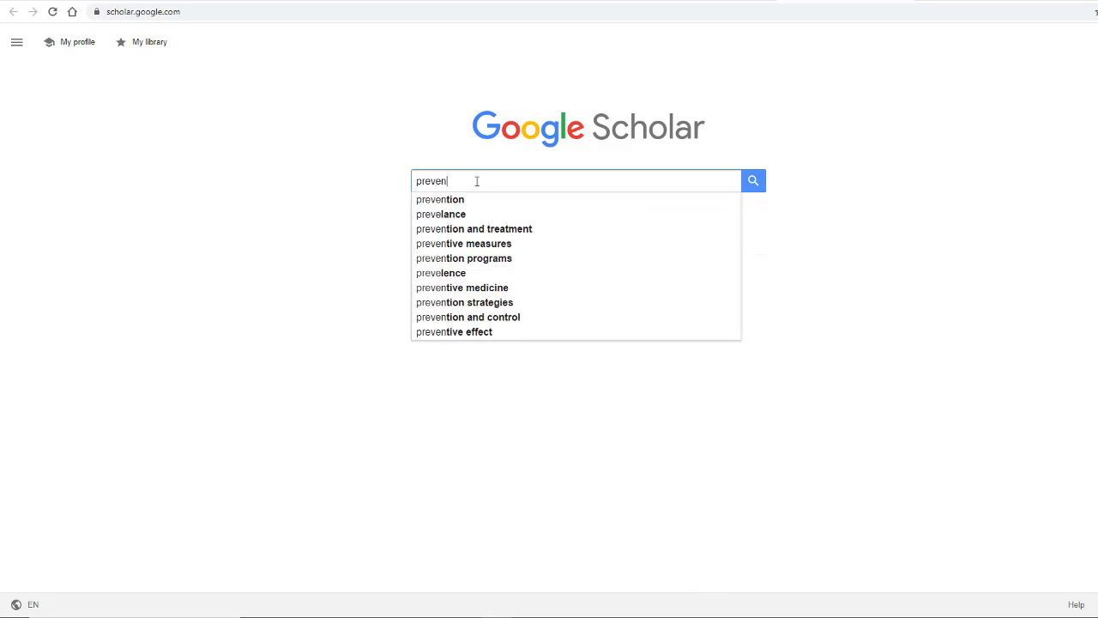
{"action": "type", "text": "tion burn"}
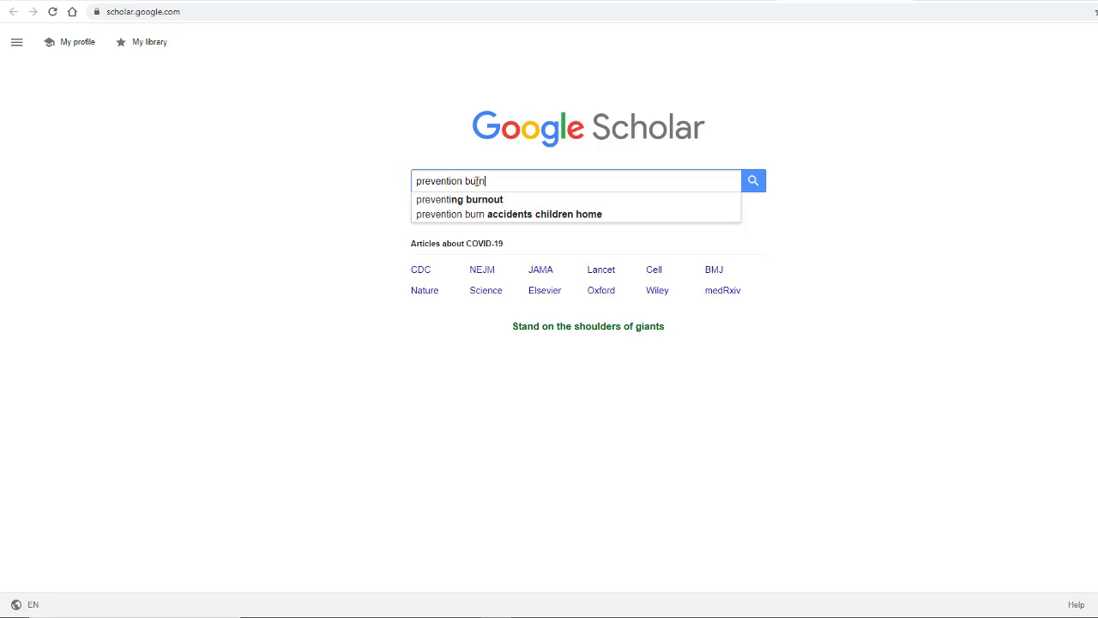
{"action": "type", "text": "out nurse"}
{"action": "key", "text": "Return"}
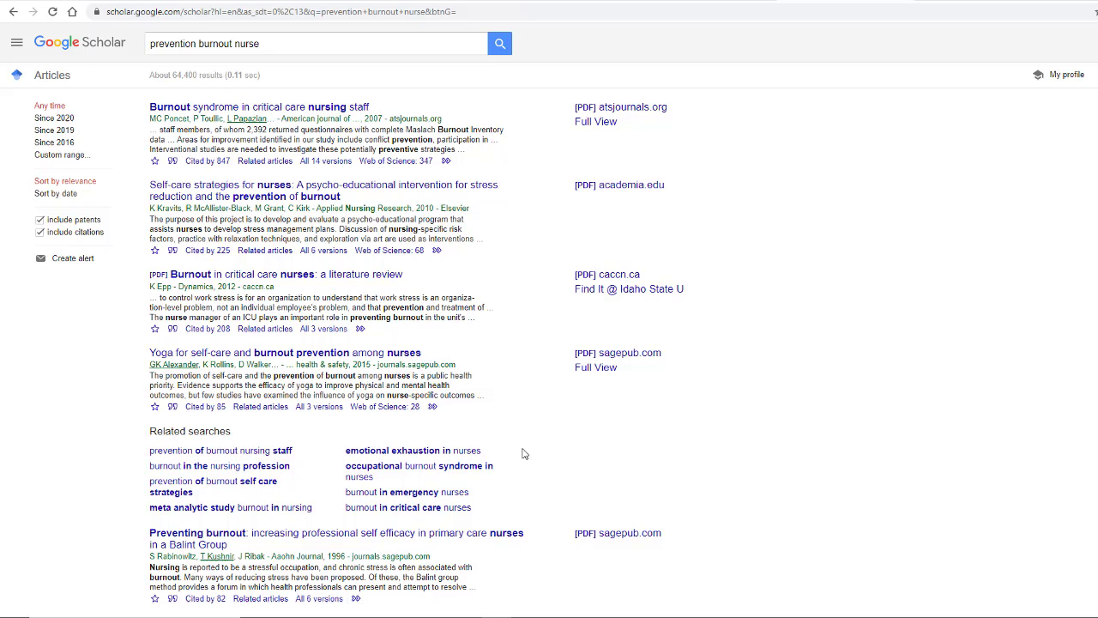
Reveal the Custom range year inputs and open Scholar's side menu.
{"action": "left_click", "coordinate": [62, 158]}
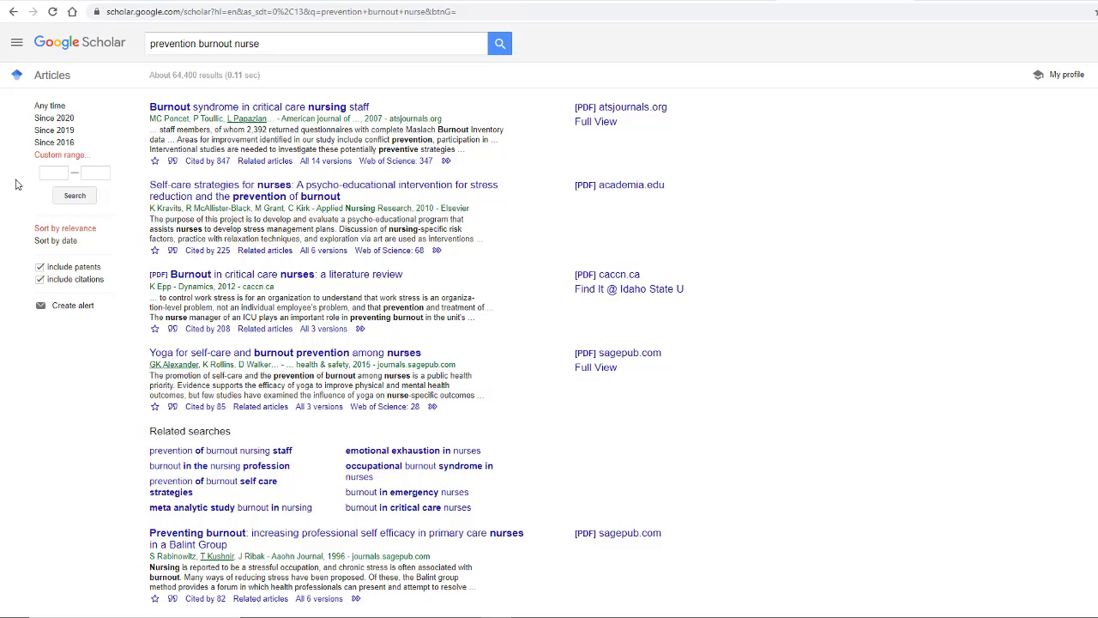
{"action": "left_click", "coordinate": [18, 43]}
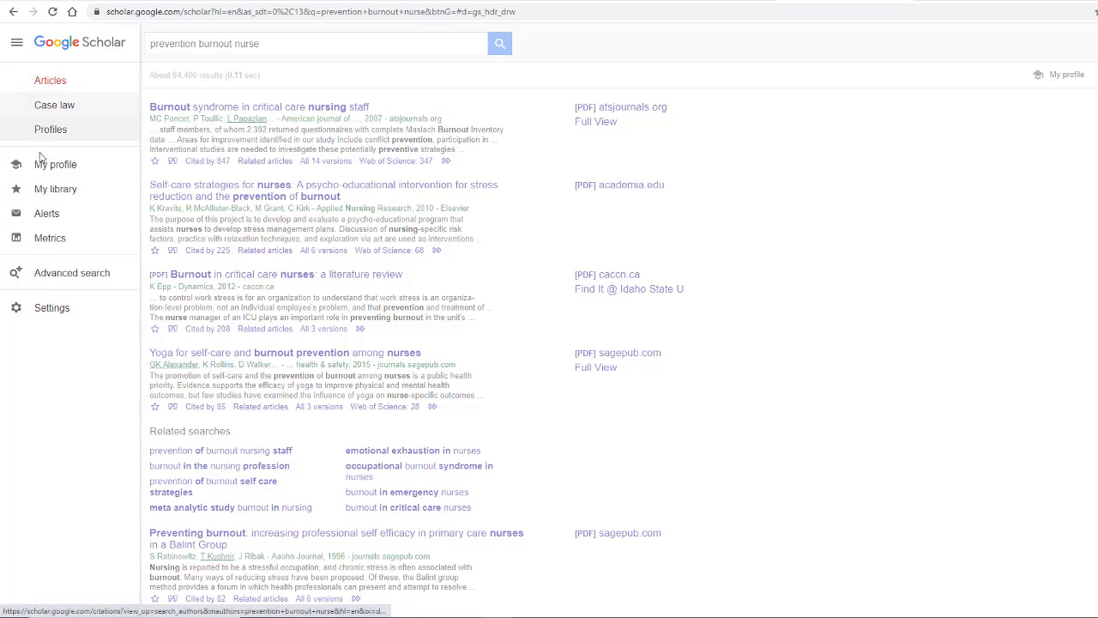
In Advanced search, replace the old query with 'health outcomes' as required words.
{"action": "left_click", "coordinate": [63, 273]}
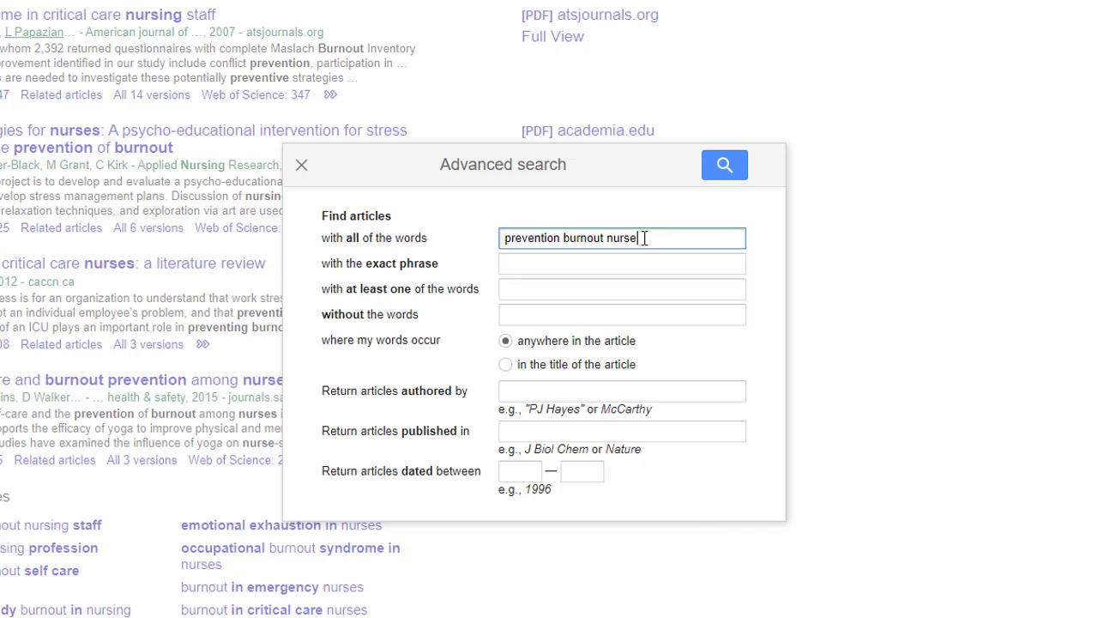
{"action": "left_click_drag", "start_coordinate": [656, 238], "coordinate": [425, 249]}
{"action": "key", "text": "BackSpace"}
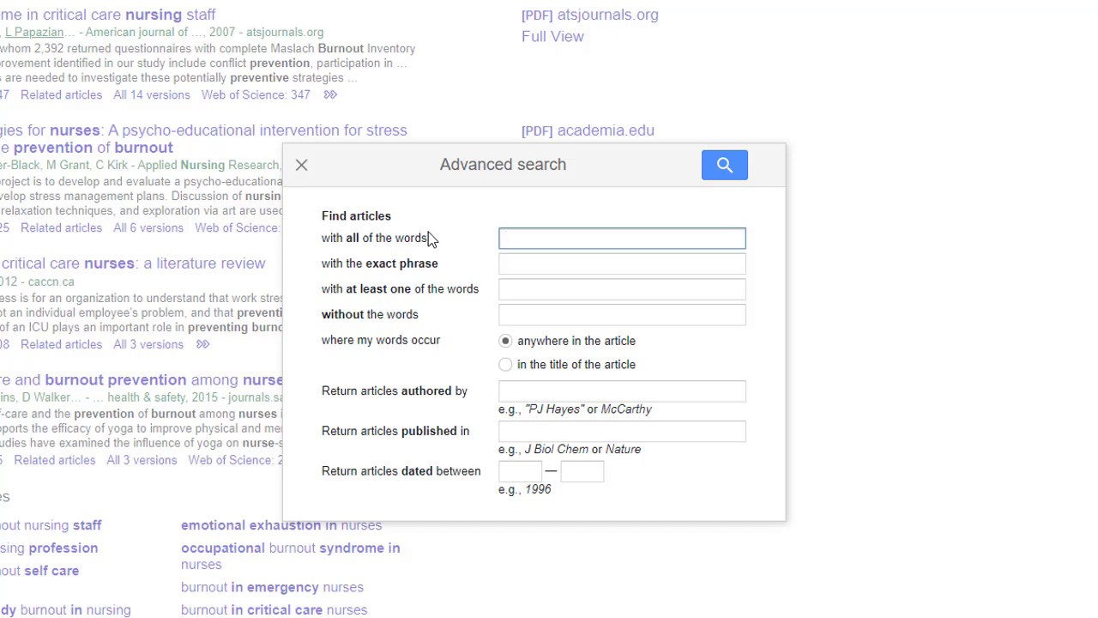
{"action": "type", "text": "heal"}
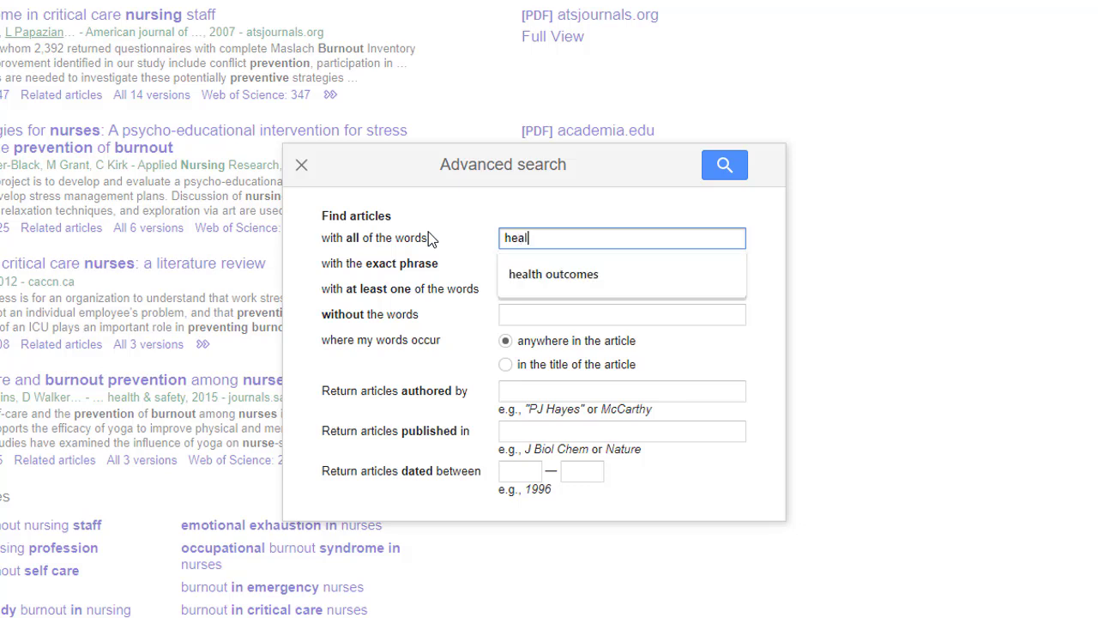
{"action": "type", "text": "th outcomes"}
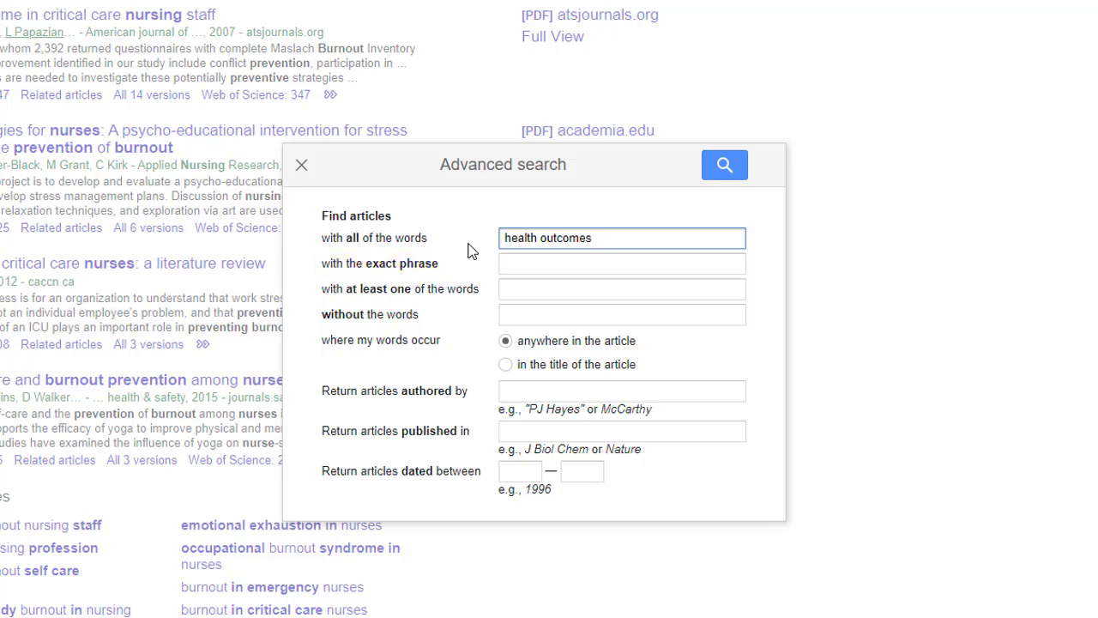
{"action": "left_click", "coordinate": [506, 265]}
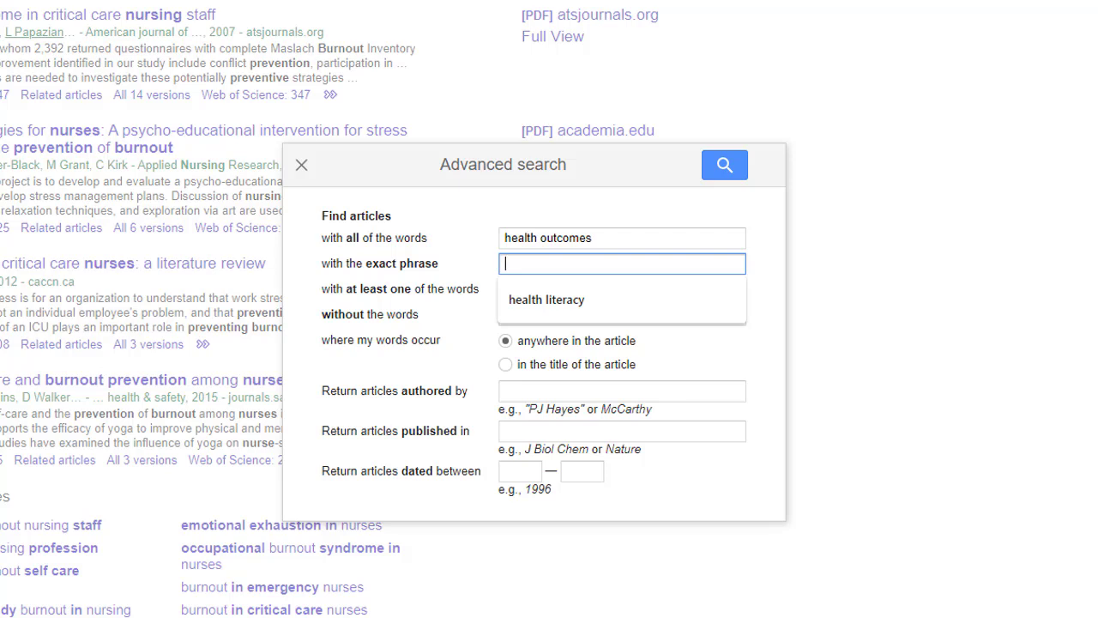
Enter 'health literacy' as the exact phrase to match.
{"action": "type", "text": "health "}
{"action": "type", "text": "literac"}
{"action": "type", "text": "y"}
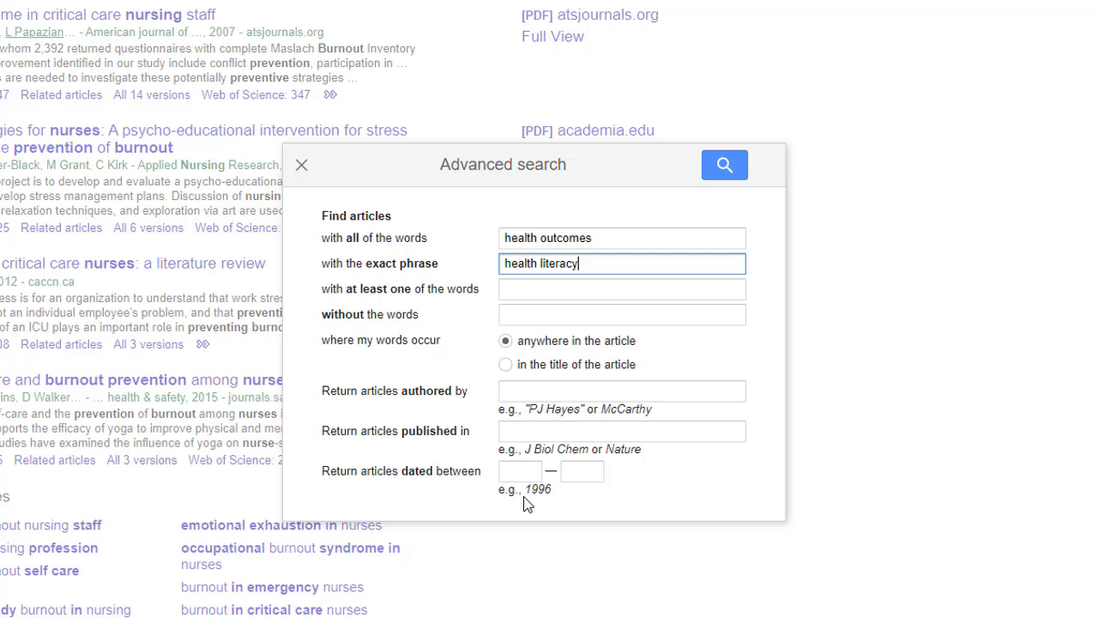
Limit the search to article titles dated 2015–2020 and run it.
{"action": "left_click", "coordinate": [505, 366]}
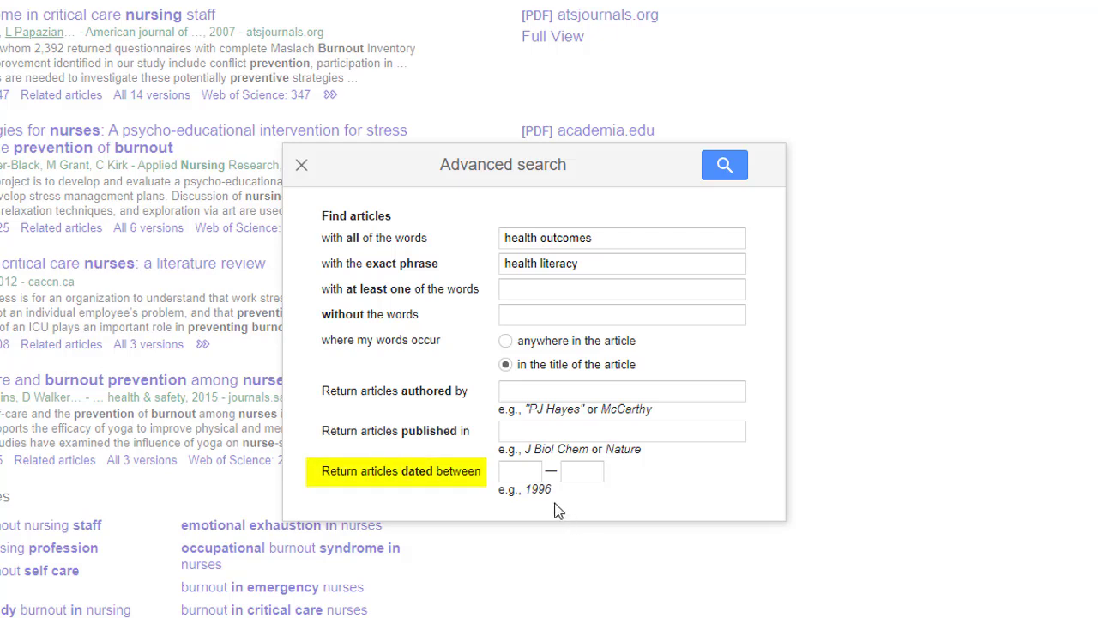
{"action": "left_click", "coordinate": [529, 471]}
{"action": "type", "text": "201"}
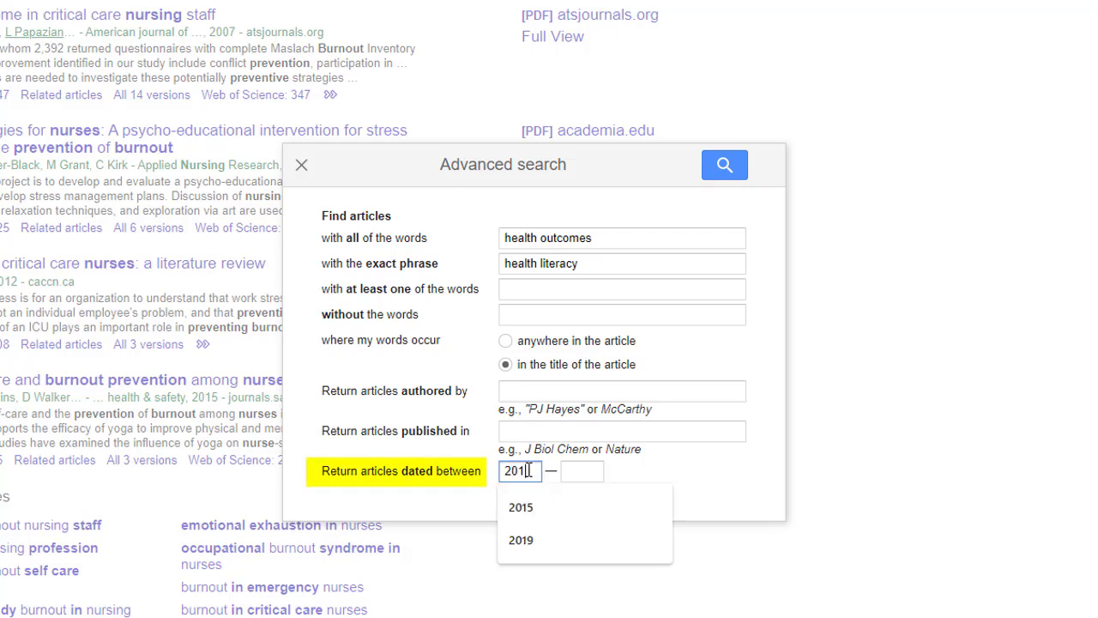
{"action": "type", "text": "5"}
{"action": "left_click", "coordinate": [572, 471]}
{"action": "type", "text": "2"}
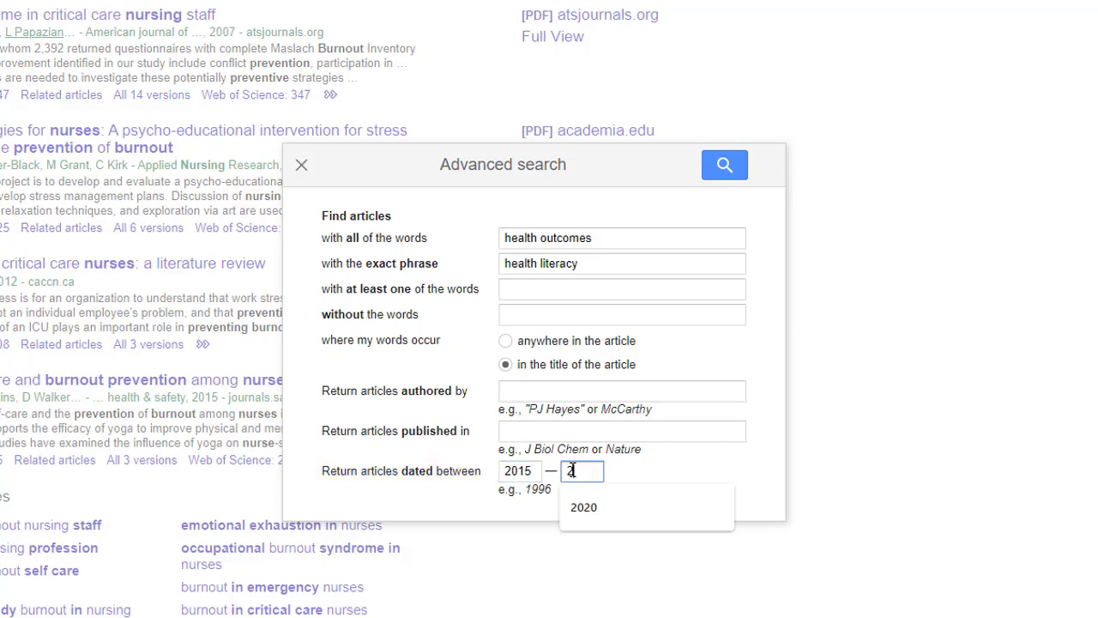
{"action": "type", "text": "020"}
{"action": "left_click", "coordinate": [731, 174]}
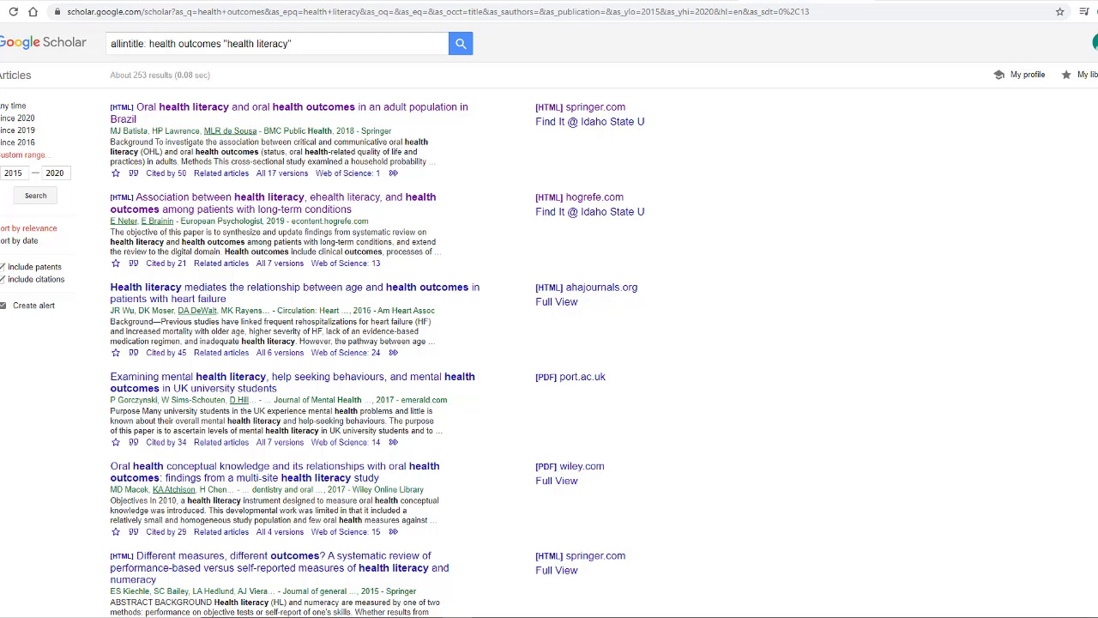
Open the 13 Web of Science articles citing the eHealth literacy review.
{"action": "left_click", "coordinate": [166, 263]}
{"action": "left_click_drag", "start_coordinate": [352, 209], "coordinate": [98, 207]}
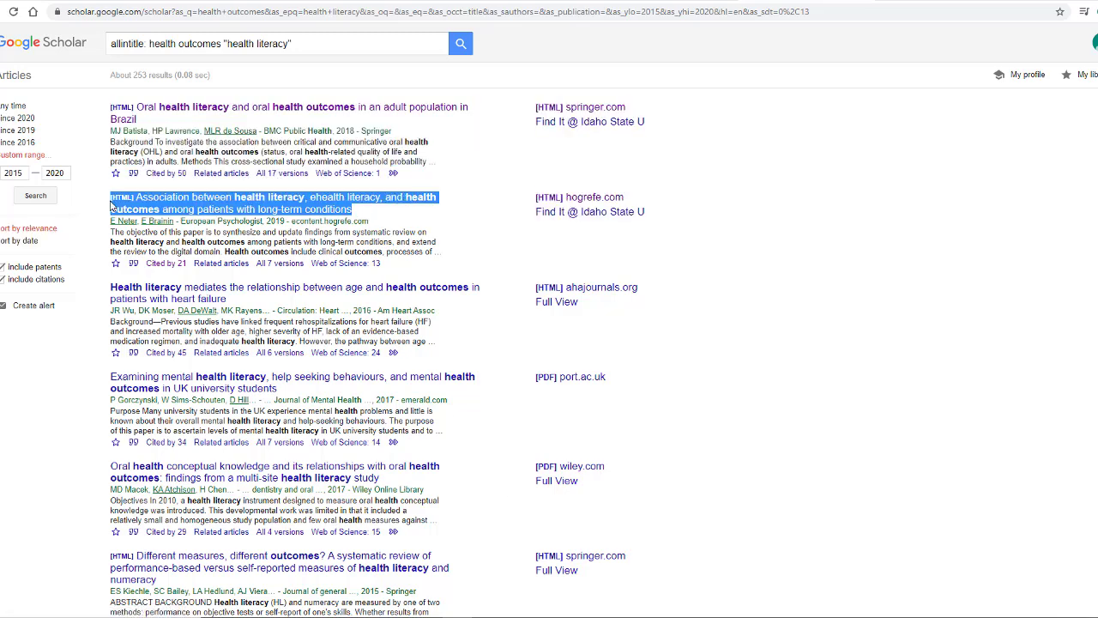
{"action": "left_click", "coordinate": [346, 263]}
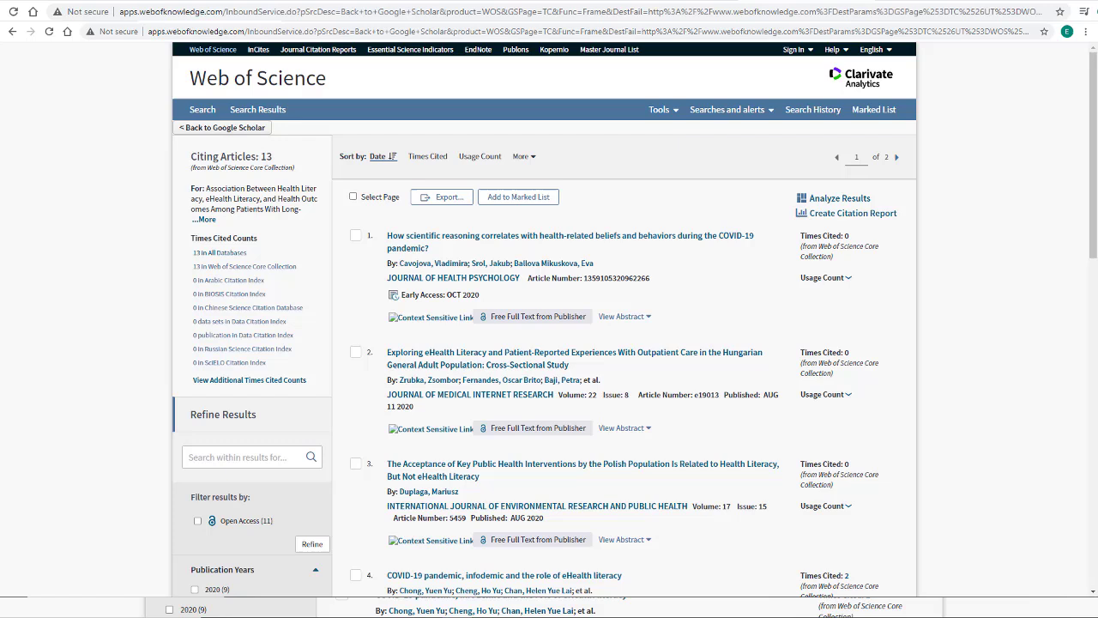
Find the review's full Web of Science record by title, then return to Scholar results.
{"action": "left_click", "coordinate": [203, 110]}
{"action": "left_click", "coordinate": [332, 230]}
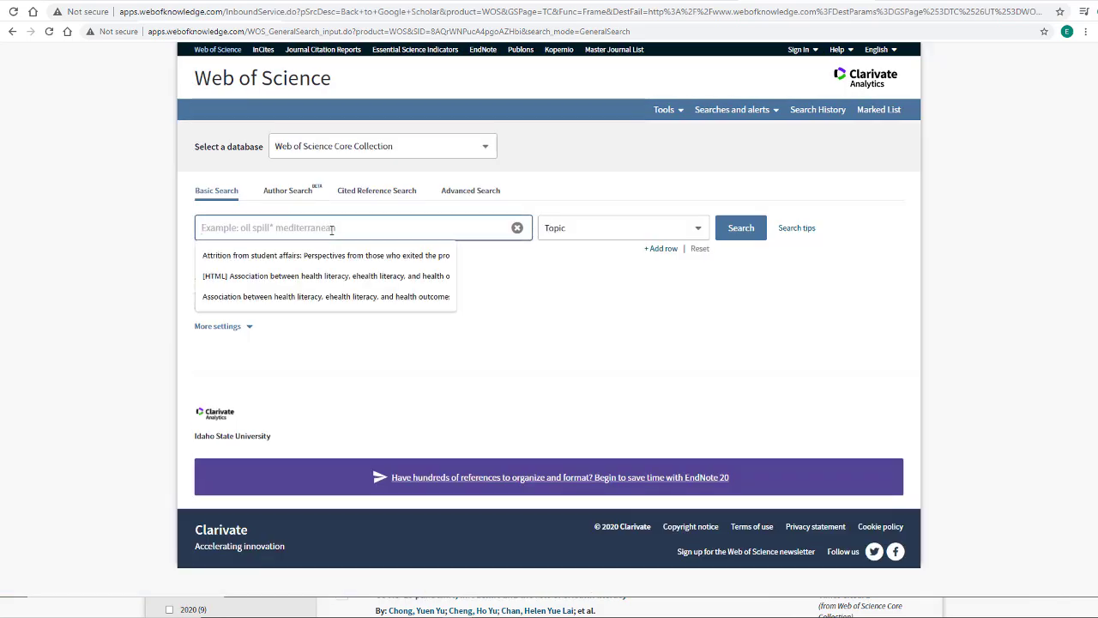
{"action": "left_click", "coordinate": [283, 292]}
{"action": "key", "text": "Return"}
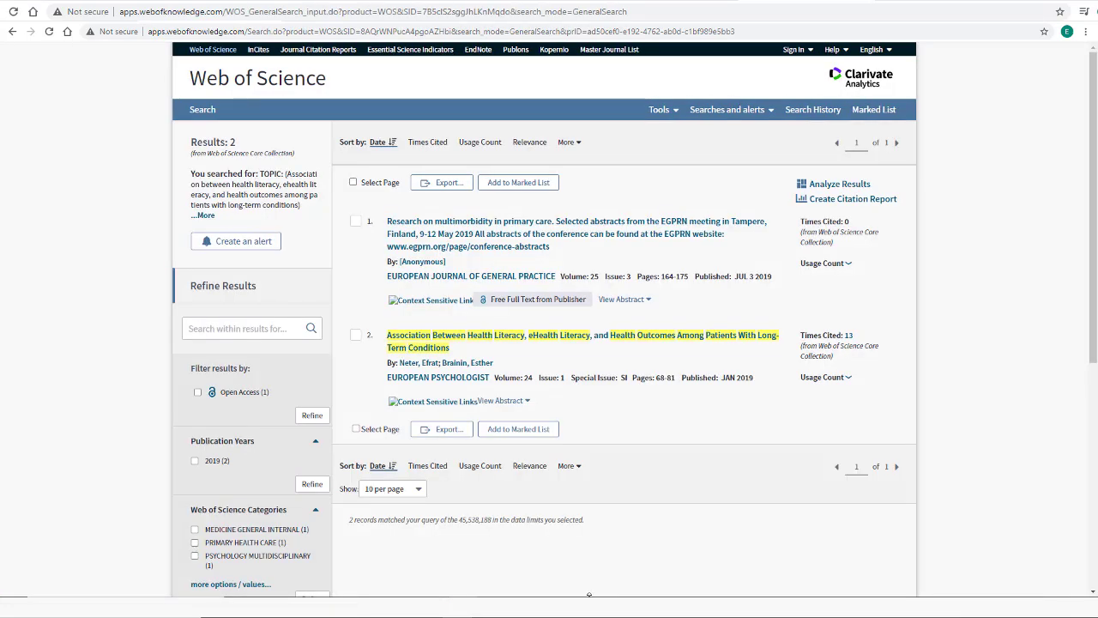
{"action": "left_click", "coordinate": [426, 336]}
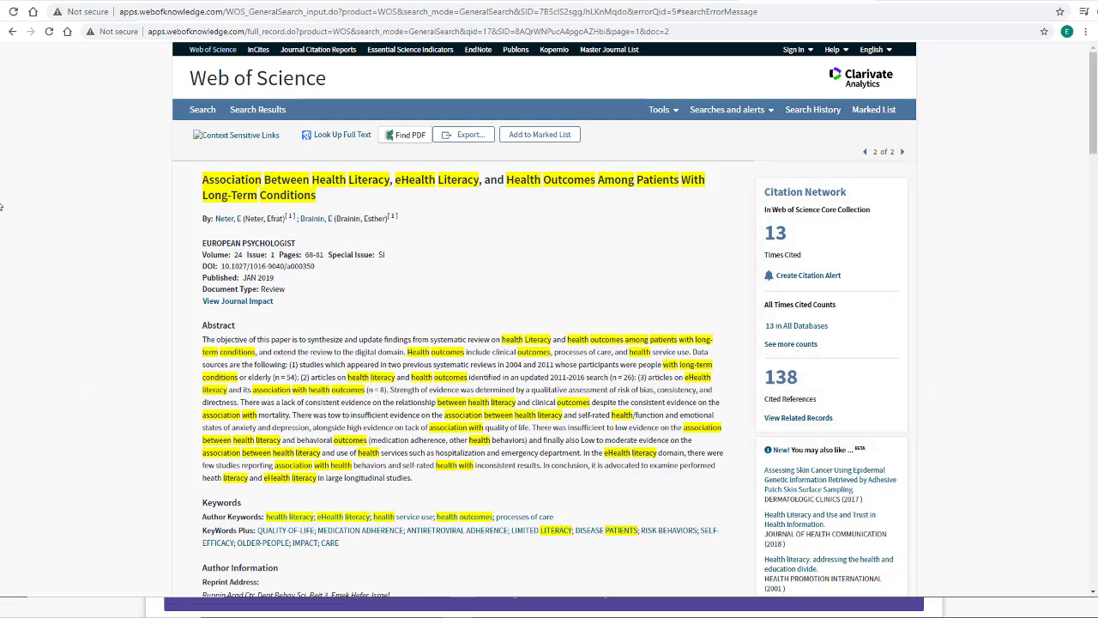
{"action": "left_click", "coordinate": [13, 32]}
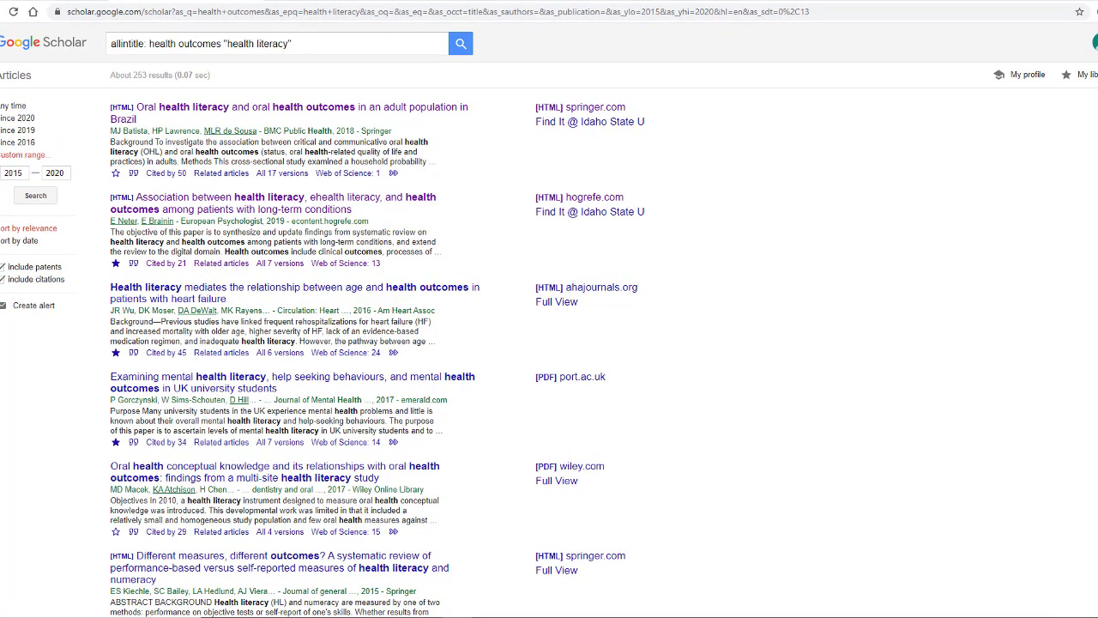
{"action": "left_click", "coordinate": [221, 262]}
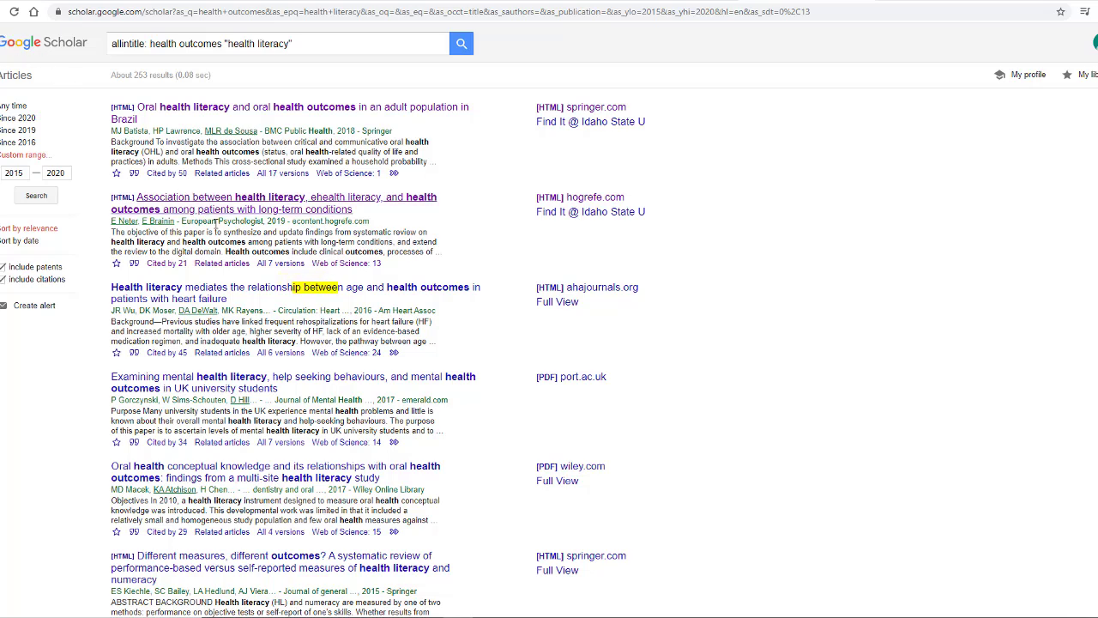
{"action": "left_click", "coordinate": [276, 264]}
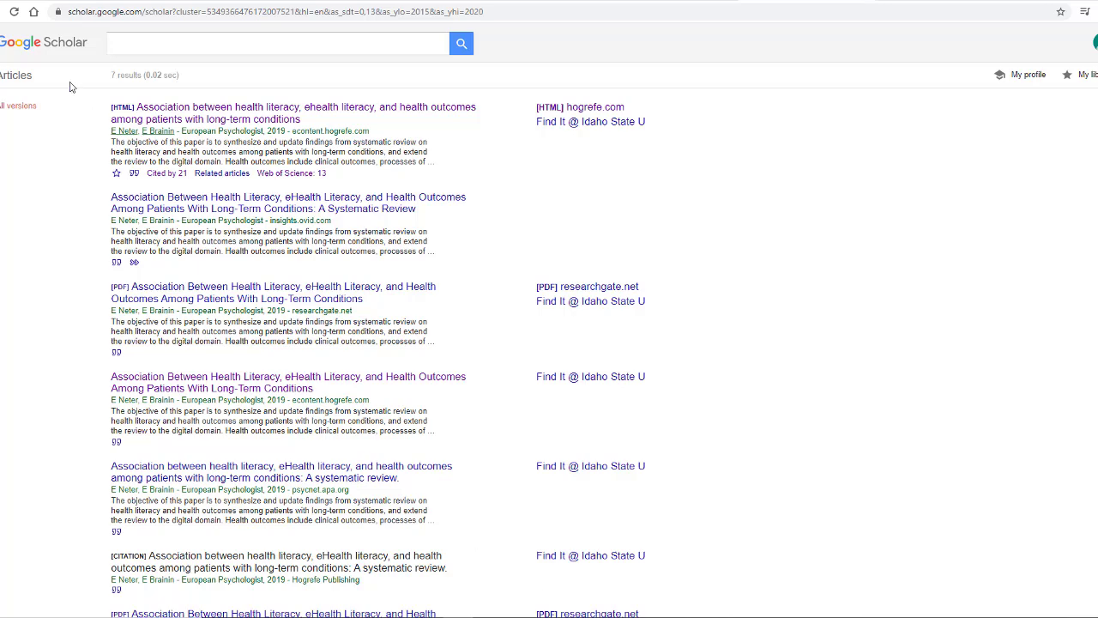
{"action": "left_click", "coordinate": [14, 11]}
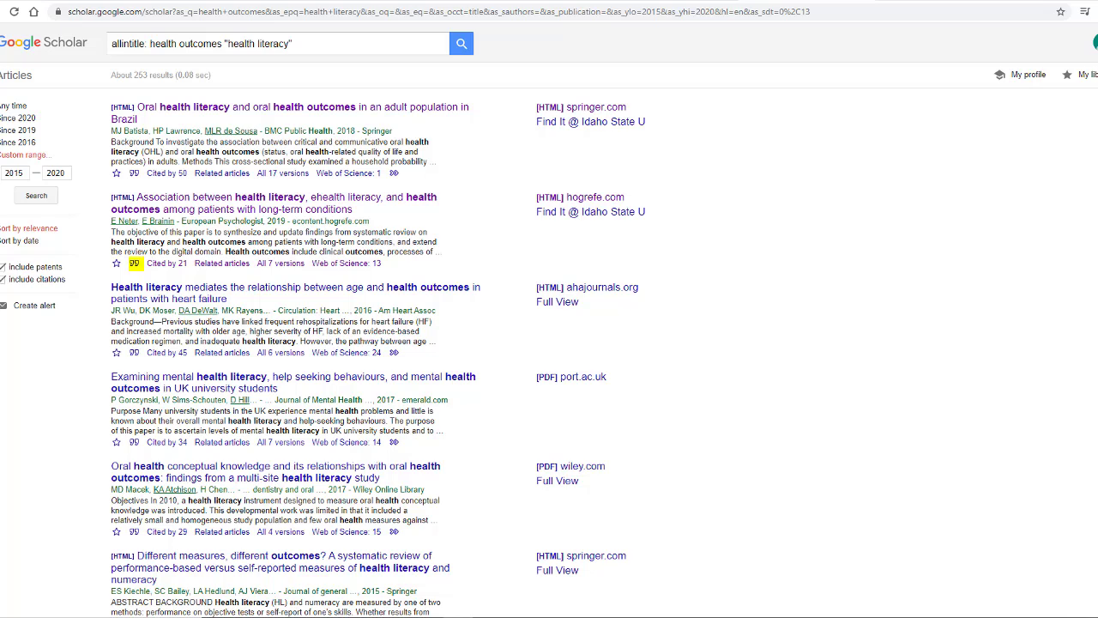
{"action": "left_click", "coordinate": [134, 264]}
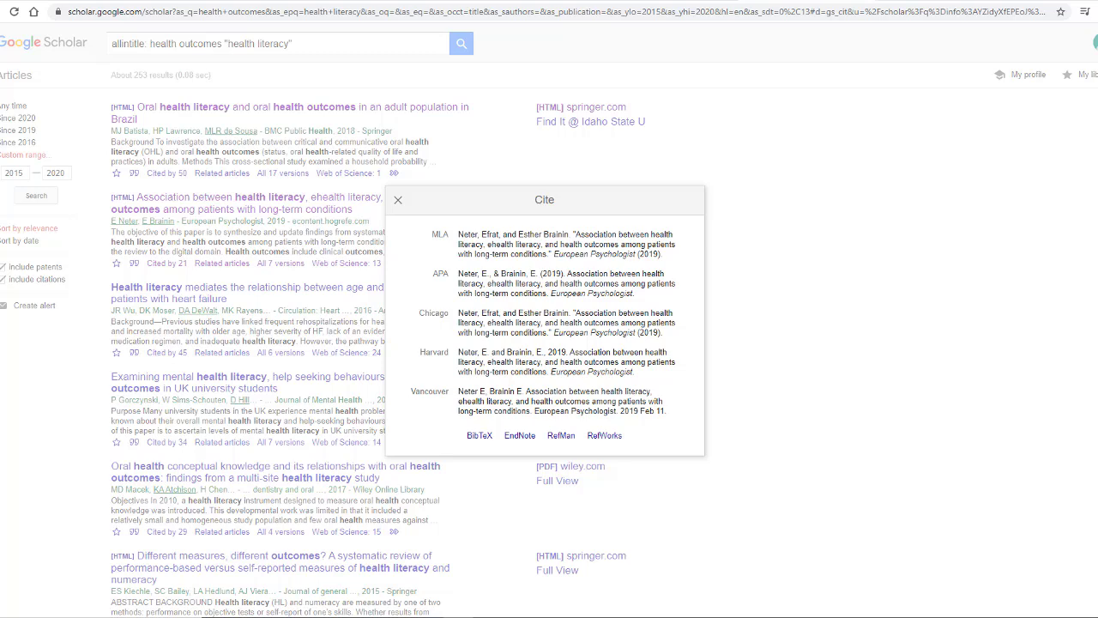
{"action": "left_click", "coordinate": [398, 200]}
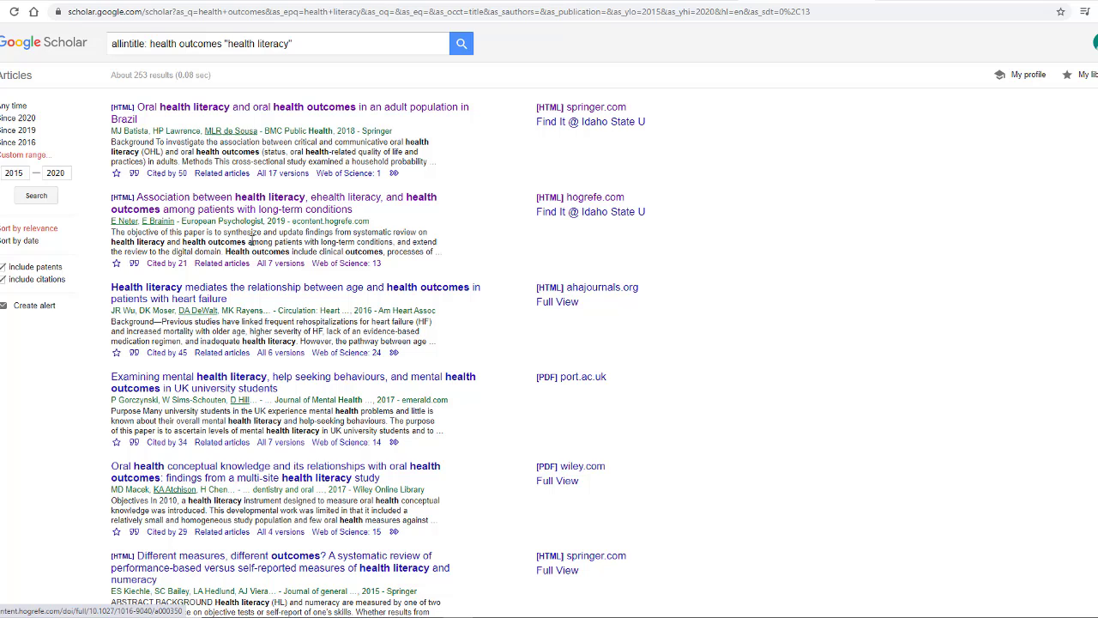
Save the heart failure and mental health literacy articles, then view My library.
{"action": "left_click", "coordinate": [117, 264]}
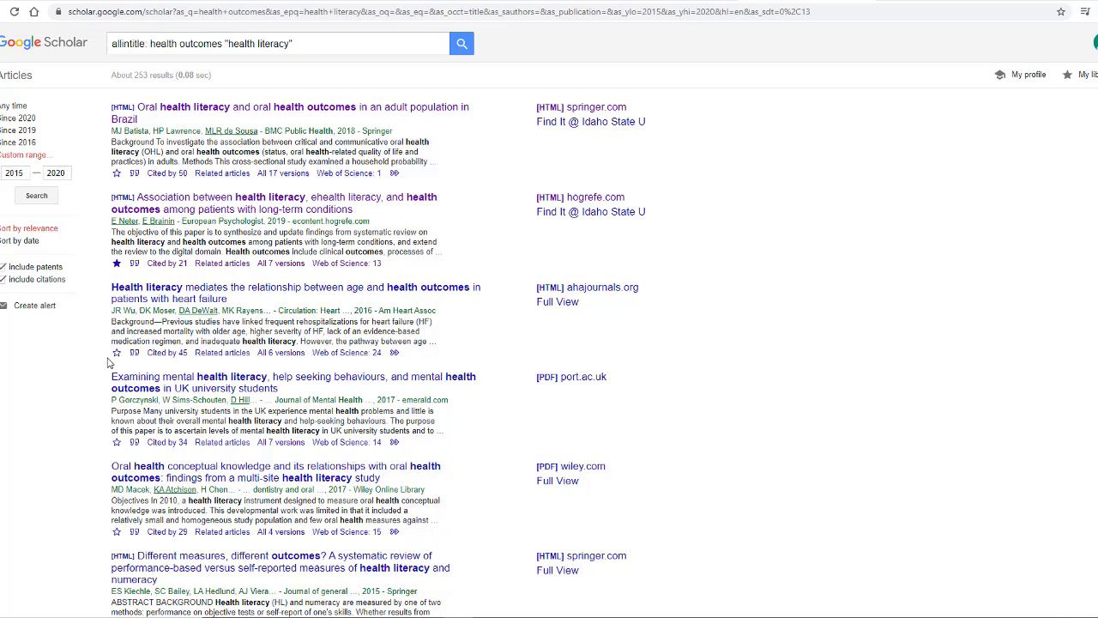
{"action": "left_click", "coordinate": [117, 443]}
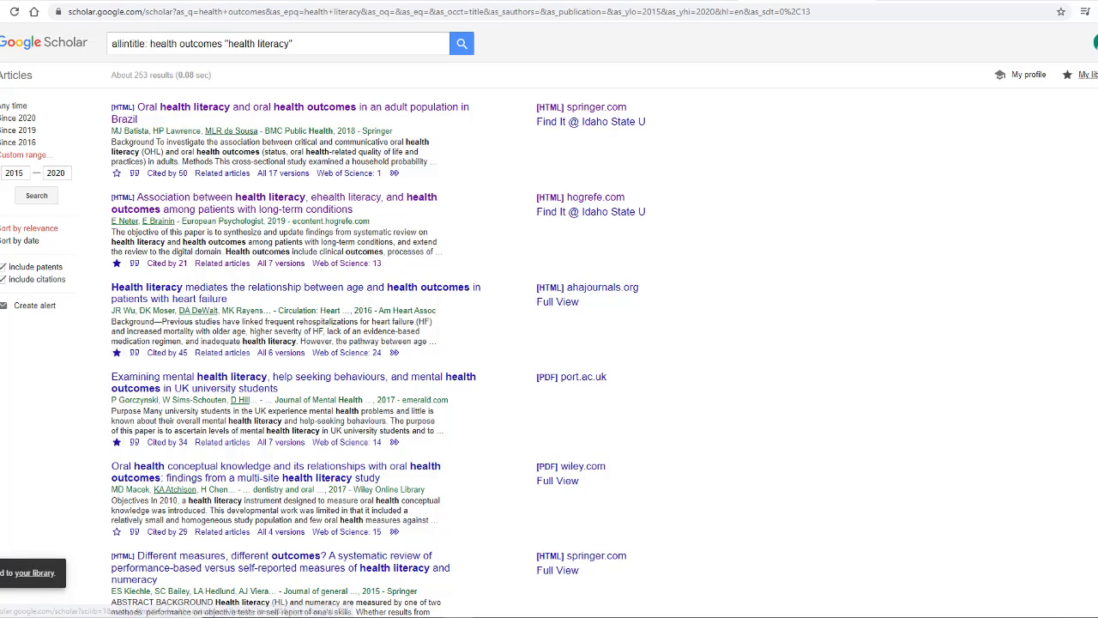
{"action": "left_click", "coordinate": [1085, 75]}
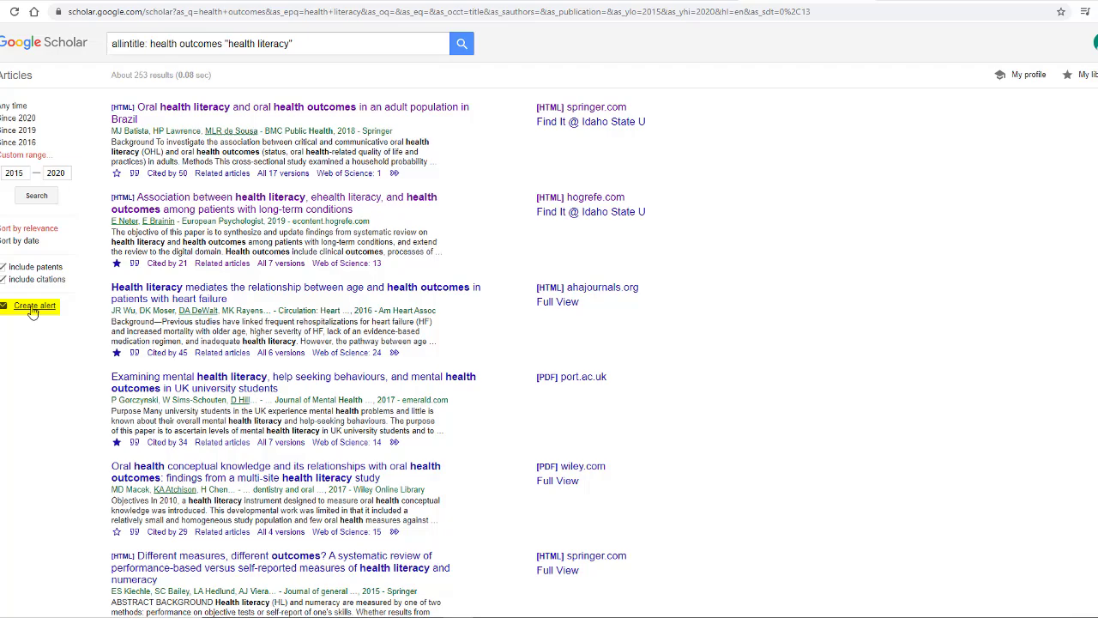
Create an alert for this search, keep 10 results, and clear its query.
{"action": "left_click", "coordinate": [33, 309]}
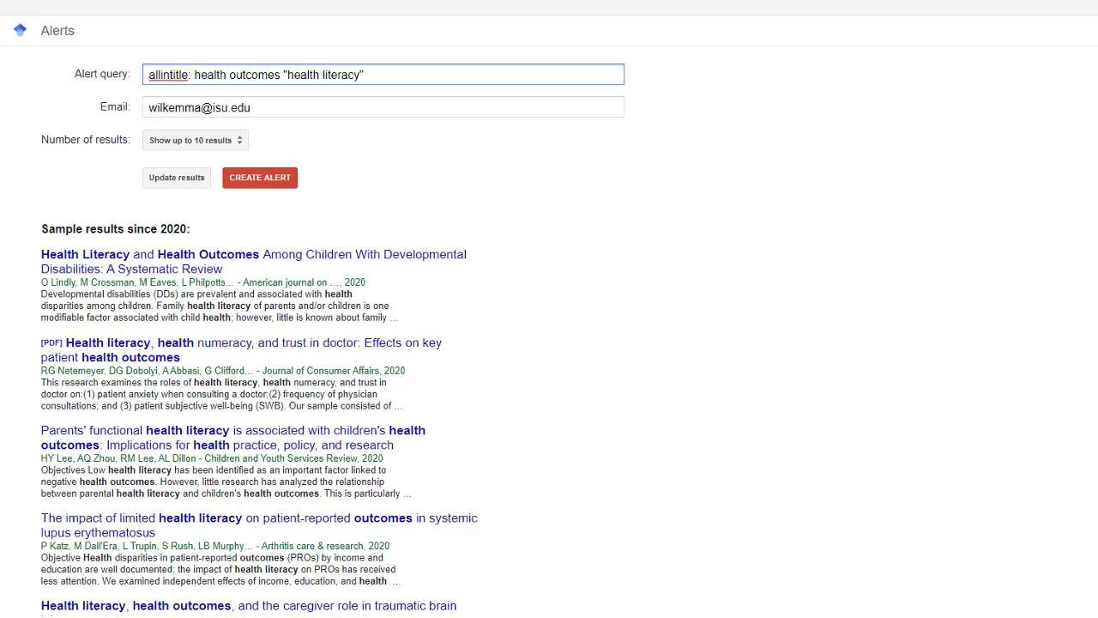
{"action": "left_click", "coordinate": [242, 143]}
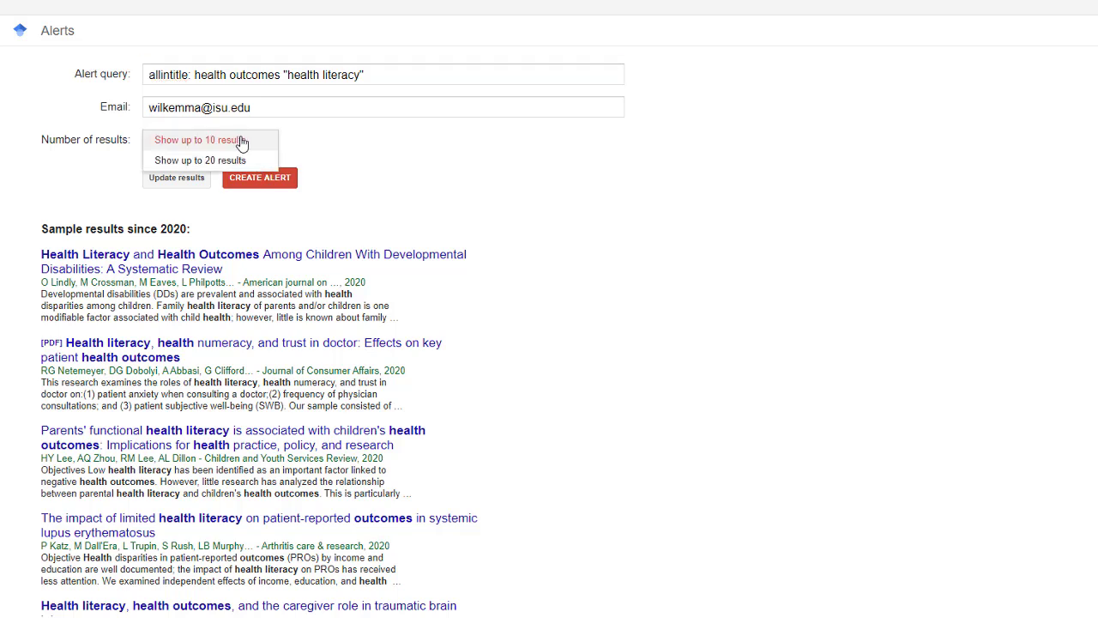
{"action": "left_click", "coordinate": [296, 146]}
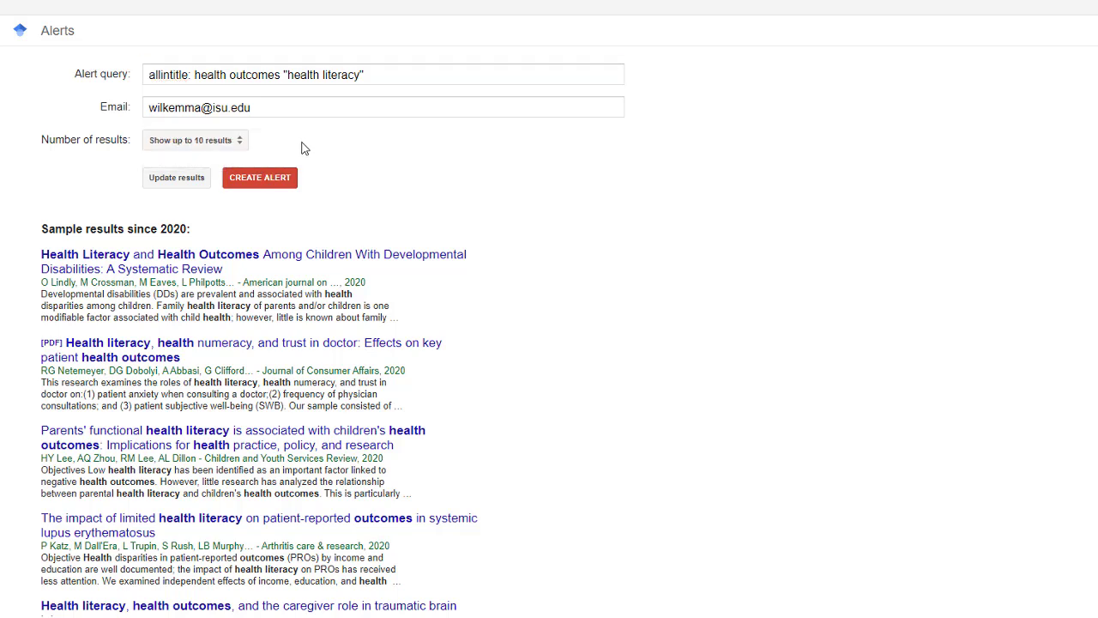
{"action": "left_click_drag", "start_coordinate": [369, 74], "coordinate": [51, 67]}
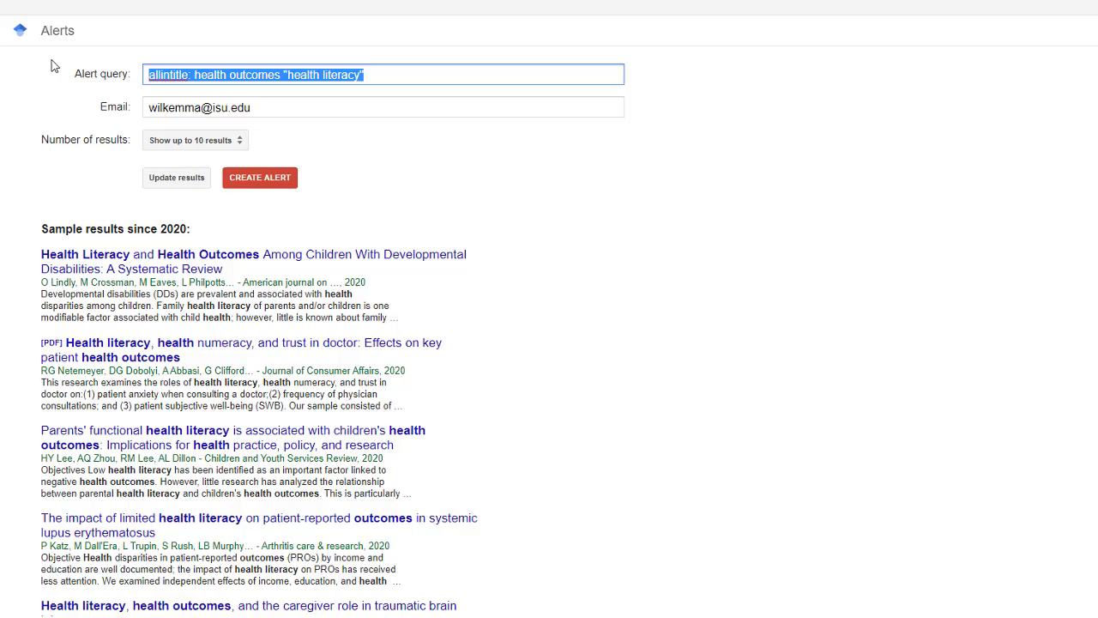
{"action": "key", "text": "BackSpace"}
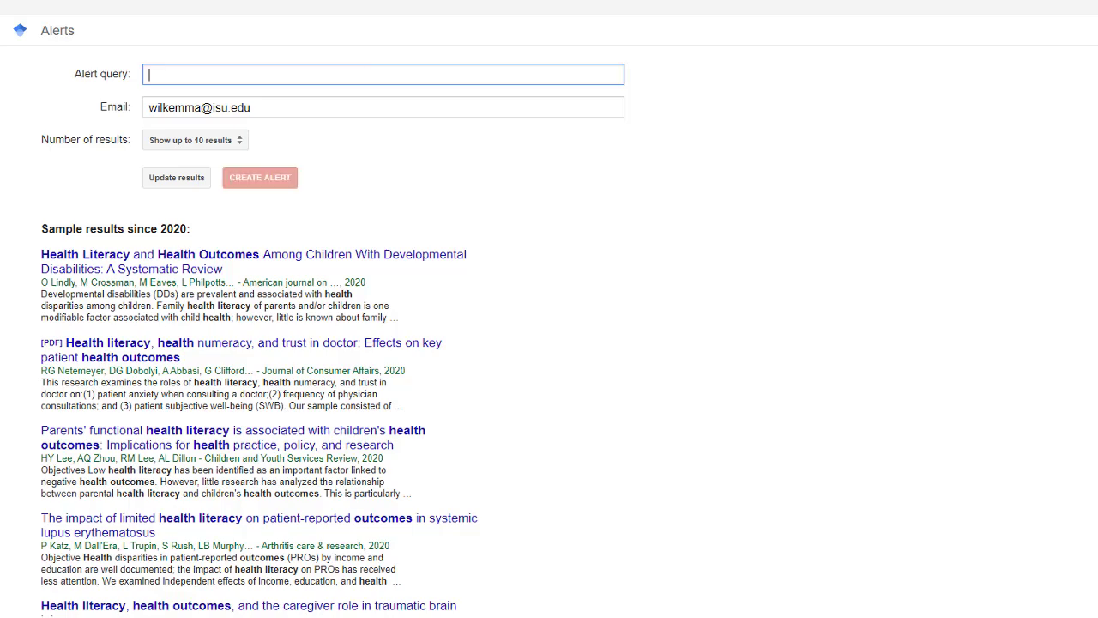